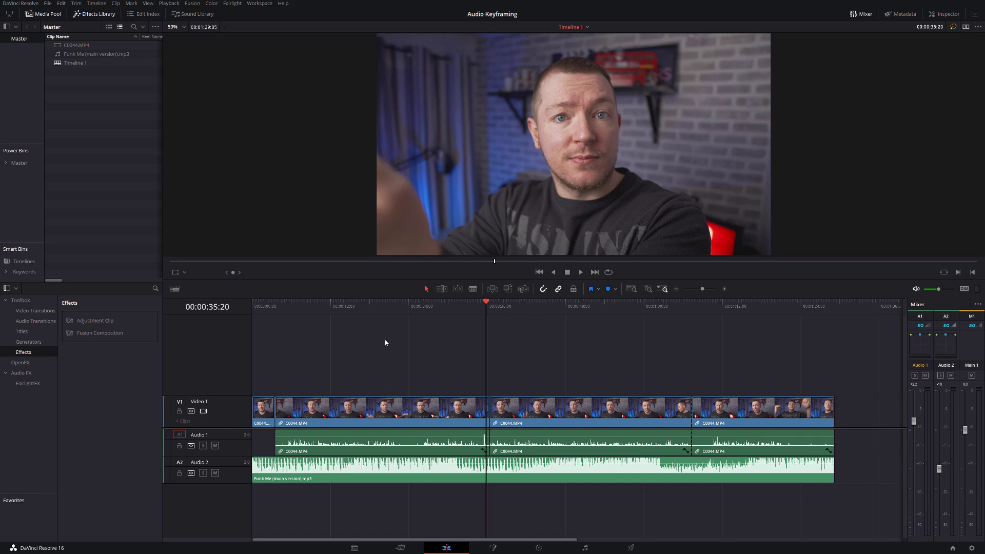
Play the timeline from the start and stop after a few seconds
{"action": "left_click_drag", "start_coordinate": [285, 306], "coordinate": [257, 306]}
{"action": "key", "text": "space"}
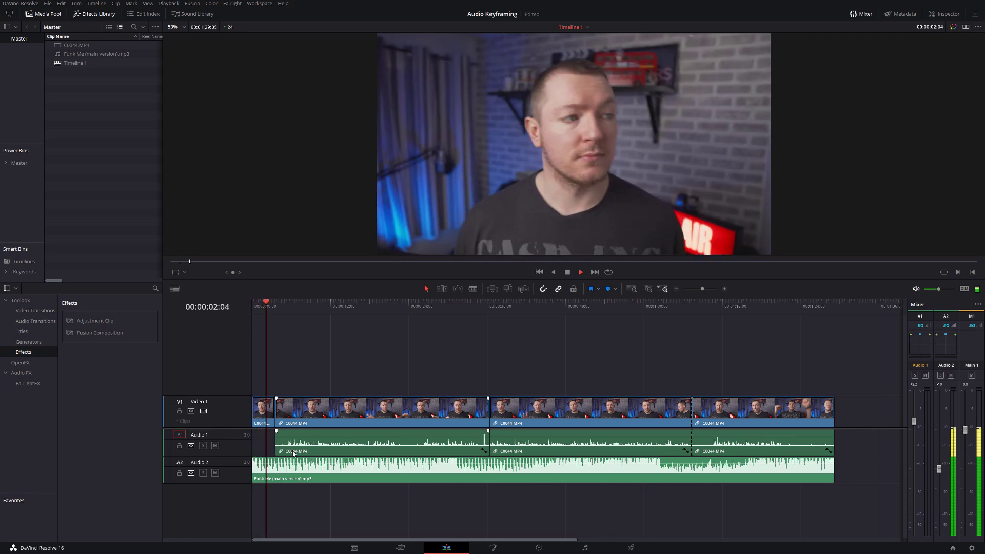
{"action": "key", "text": "space"}
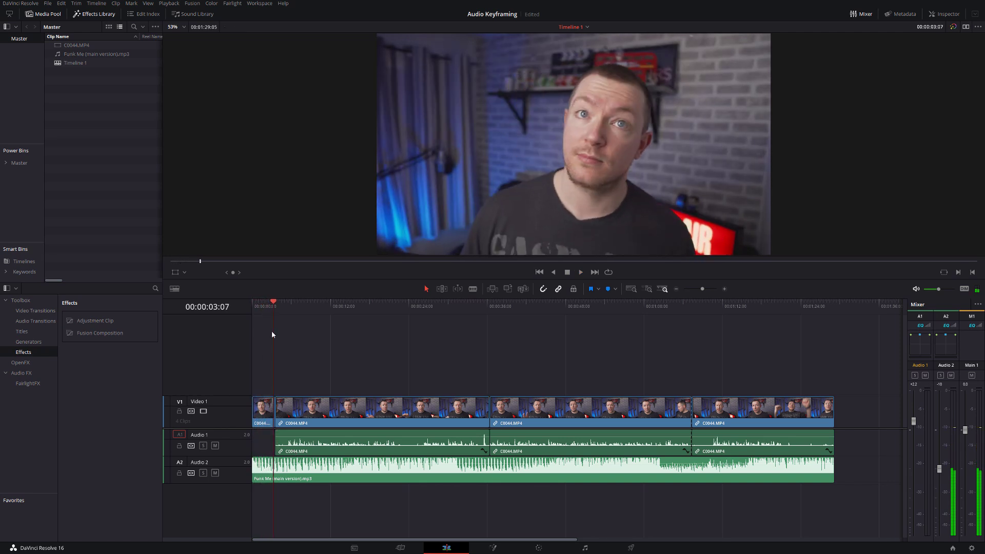
Replay from about 00:00:05:04 to hear the dialogue start, then park the playhead at 00:00:04:07
{"action": "left_click", "coordinate": [285, 306]}
{"action": "key", "text": "space"}
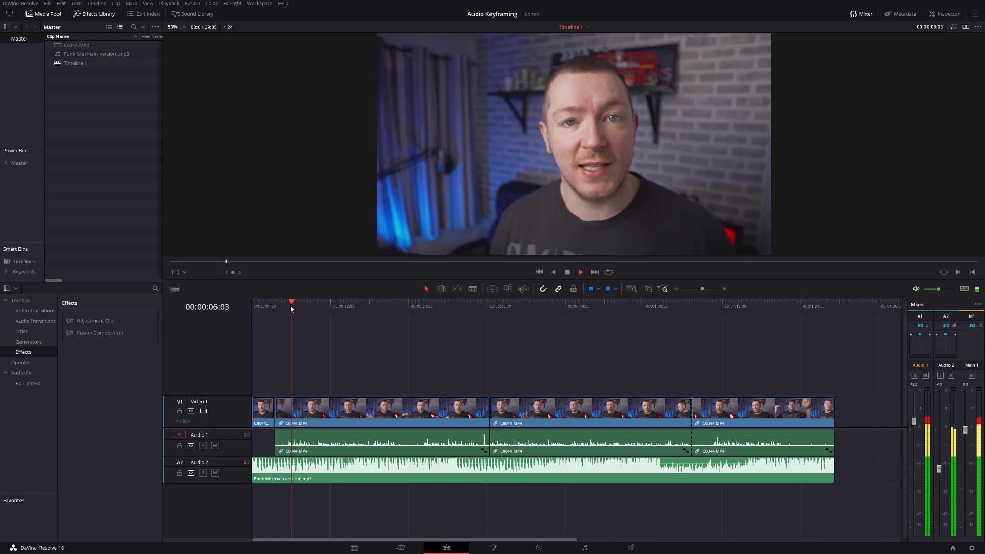
{"action": "key", "text": "space"}
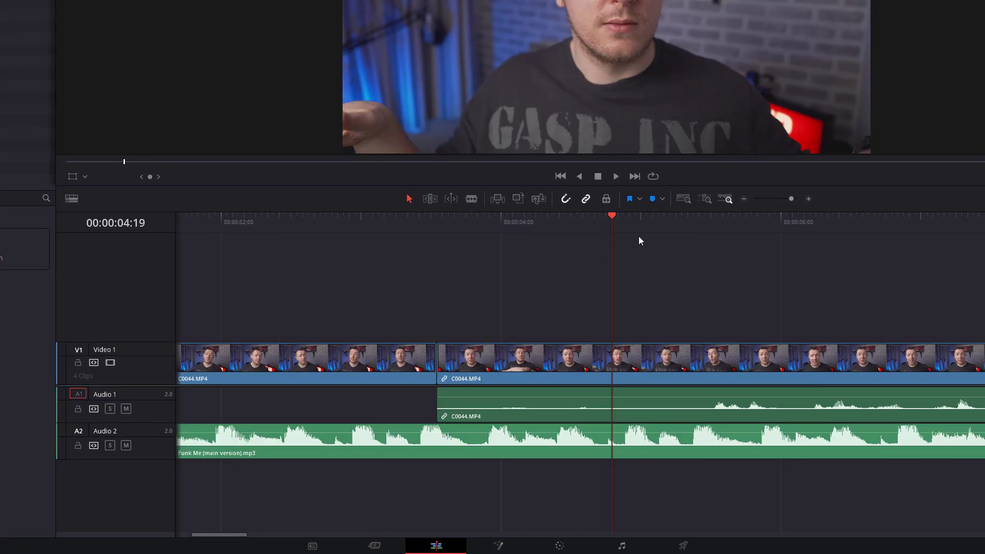
{"action": "left_click_drag", "start_coordinate": [612, 216], "coordinate": [519, 211]}
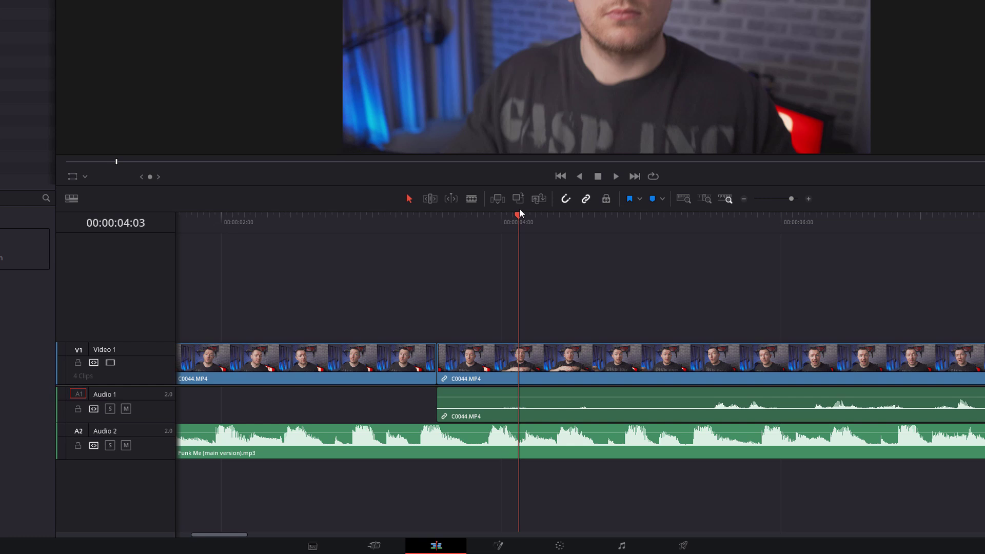
{"action": "left_click_drag", "start_coordinate": [520, 211], "coordinate": [543, 214]}
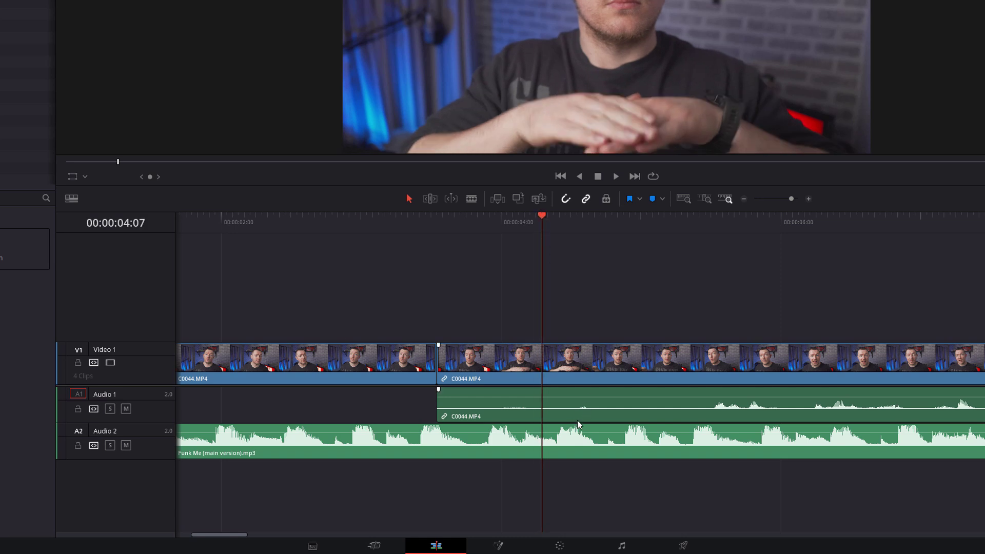
Select the Funk Me clip on A2 and lower its Inspector volume from 0.00 to -18.20 at 00:00:04:16
{"action": "left_click", "coordinate": [560, 448]}
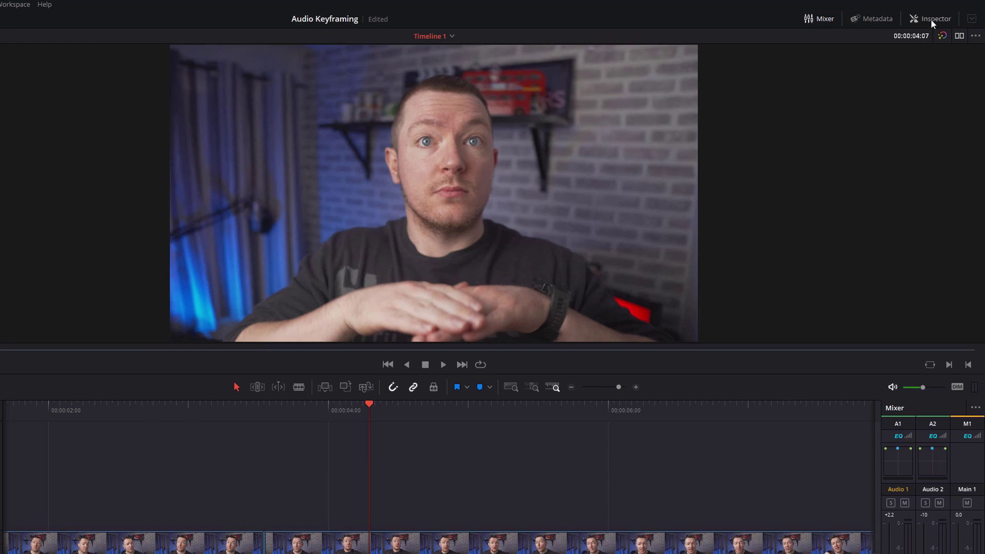
{"action": "left_click", "coordinate": [928, 19]}
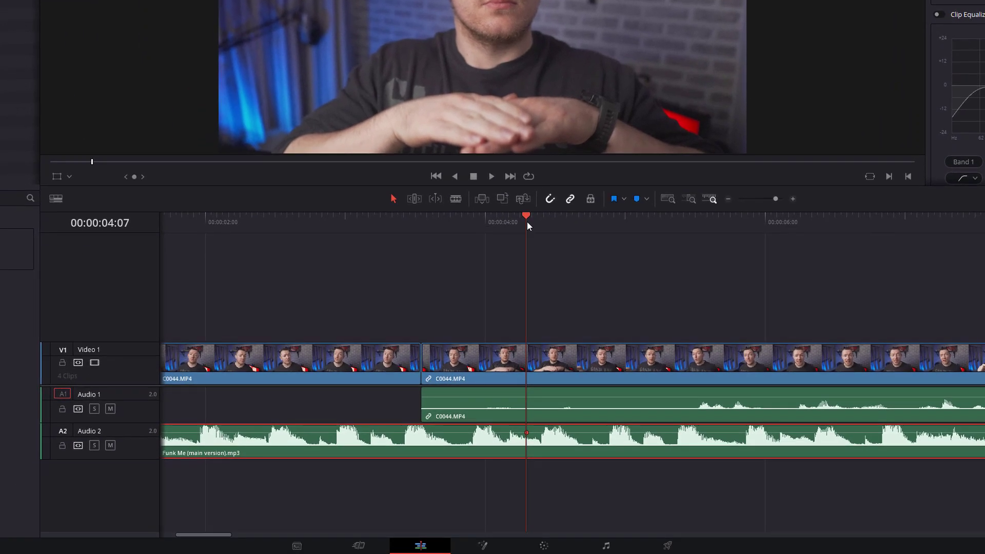
{"action": "left_click_drag", "start_coordinate": [477, 281], "coordinate": [524, 283]}
{"action": "left_click_drag", "start_coordinate": [575, 222], "coordinate": [580, 222]}
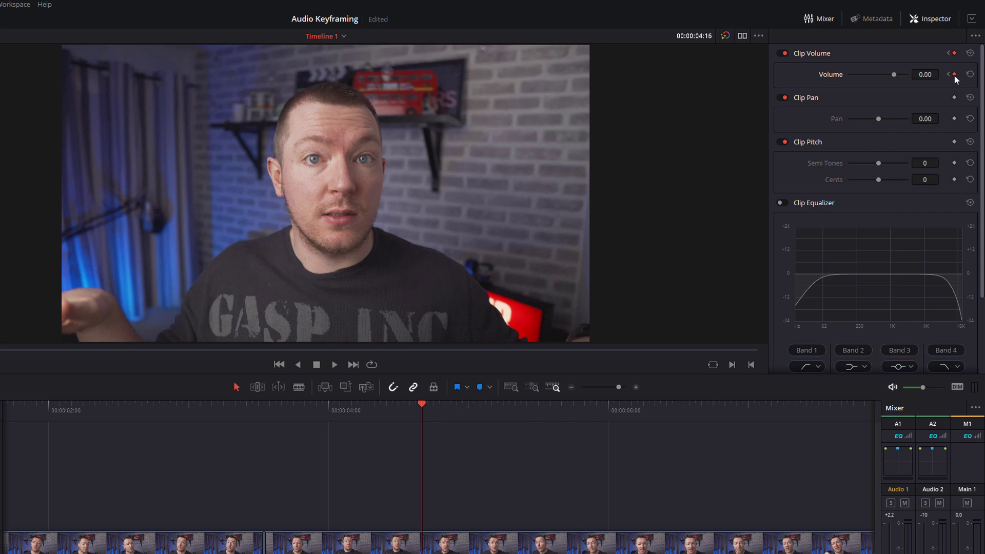
{"action": "left_click_drag", "start_coordinate": [925, 75], "coordinate": [900, 74]}
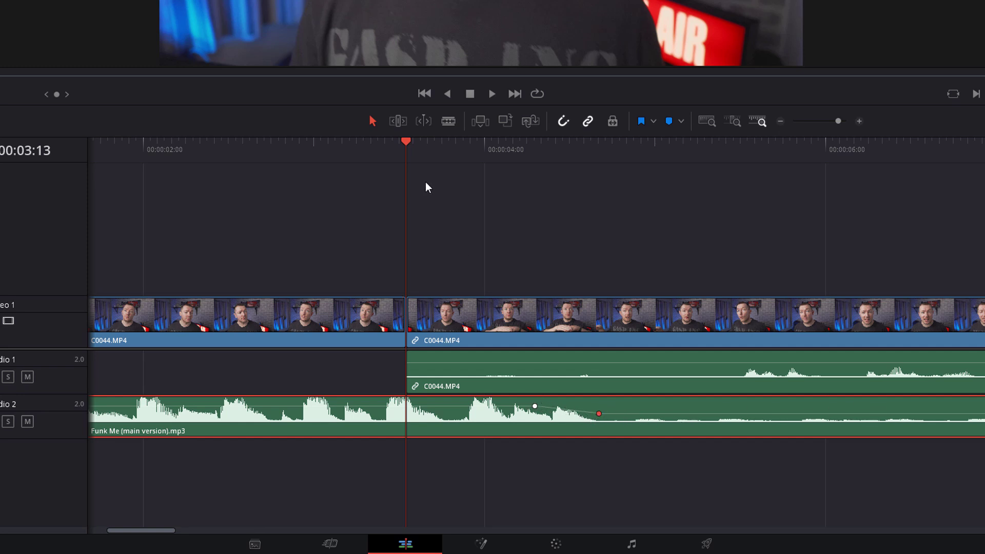
Play back the ramp down, zoom out, and add a volume keyframe near 00:00:22:03 holding -20.60
{"action": "key", "text": "space"}
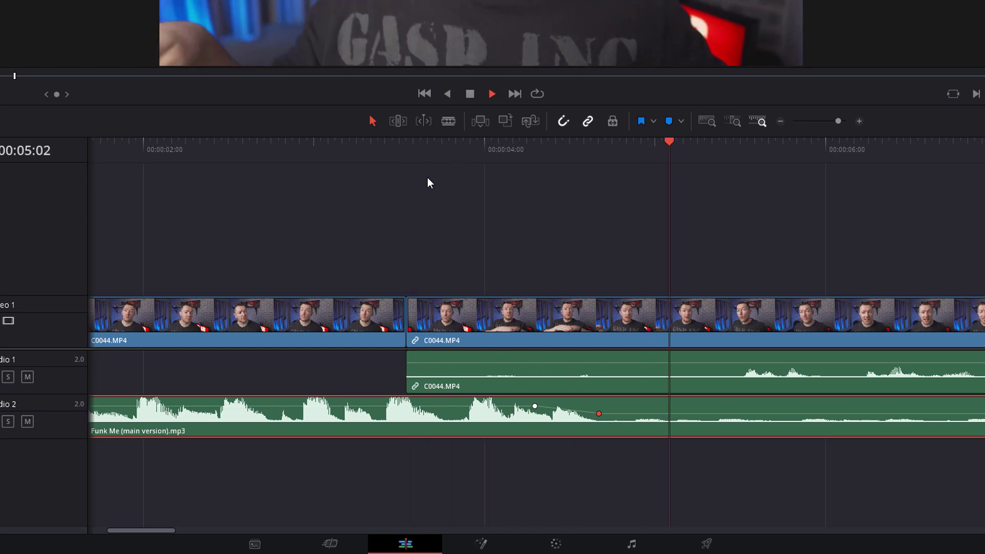
{"action": "key", "text": "space"}
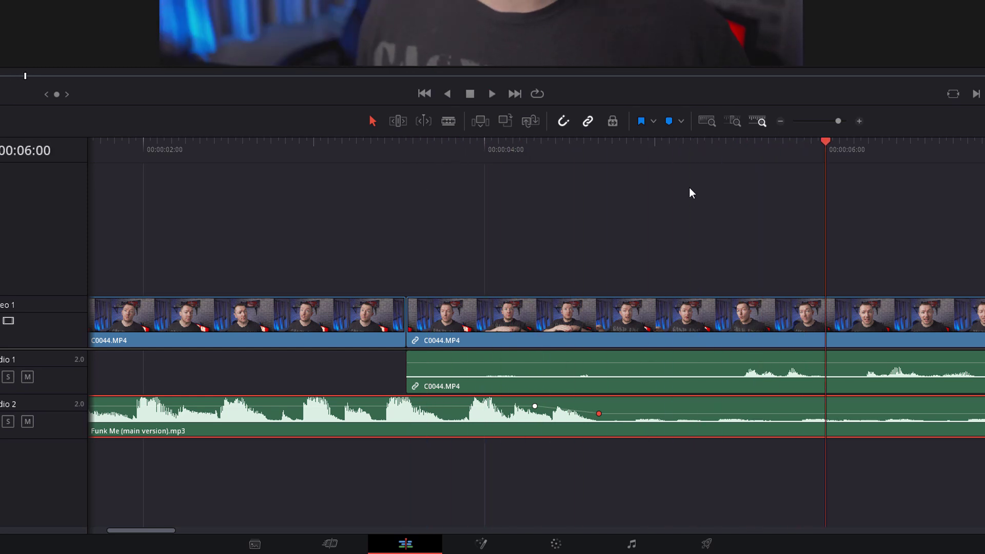
{"action": "left_click", "coordinate": [780, 121]}
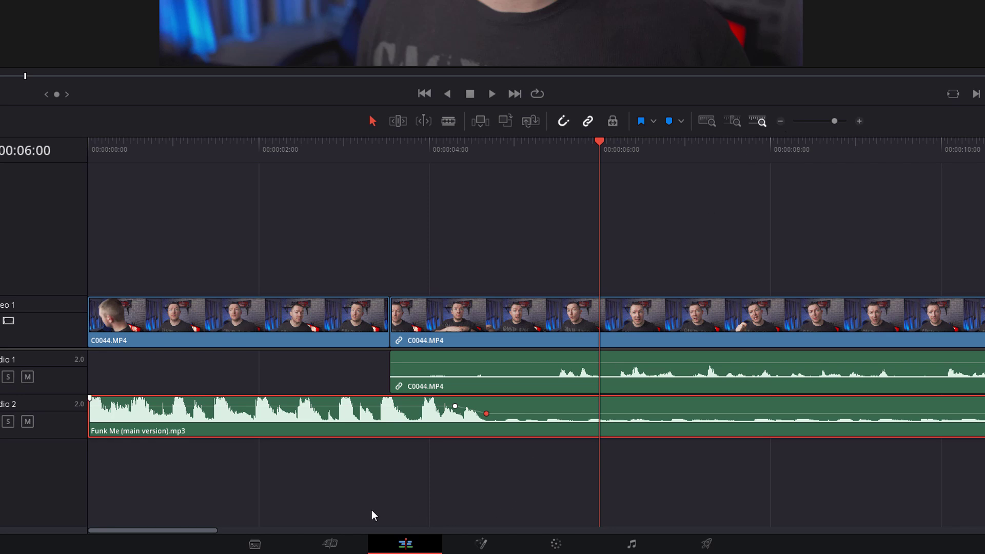
{"action": "left_click_drag", "start_coordinate": [220, 534], "coordinate": [395, 531]}
{"action": "left_click", "coordinate": [622, 145]}
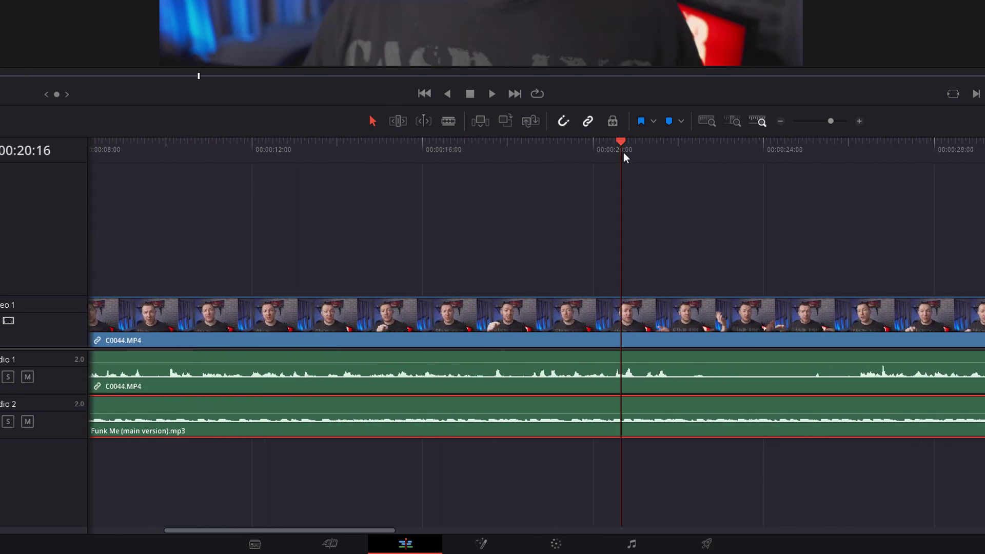
{"action": "left_click_drag", "start_coordinate": [622, 144], "coordinate": [685, 145]}
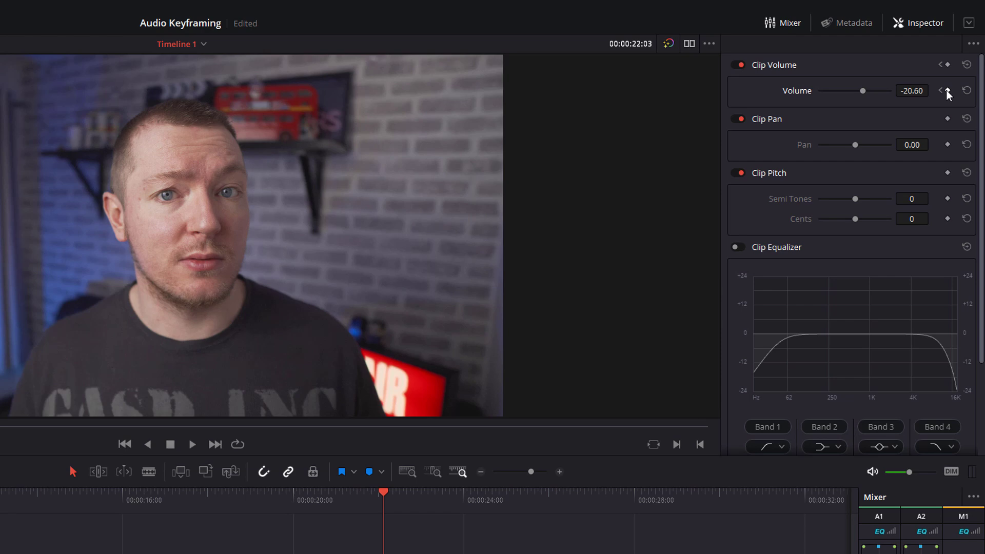
{"action": "left_click", "coordinate": [947, 91]}
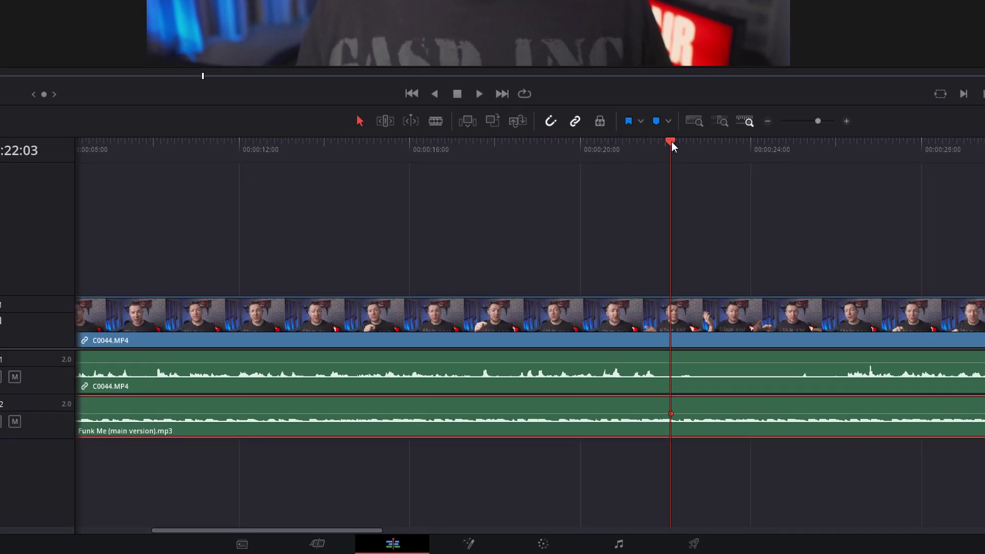
Add another music volume keyframe at 00:00:22:18 set to 0.00
{"action": "left_click_drag", "start_coordinate": [672, 141], "coordinate": [697, 142]}
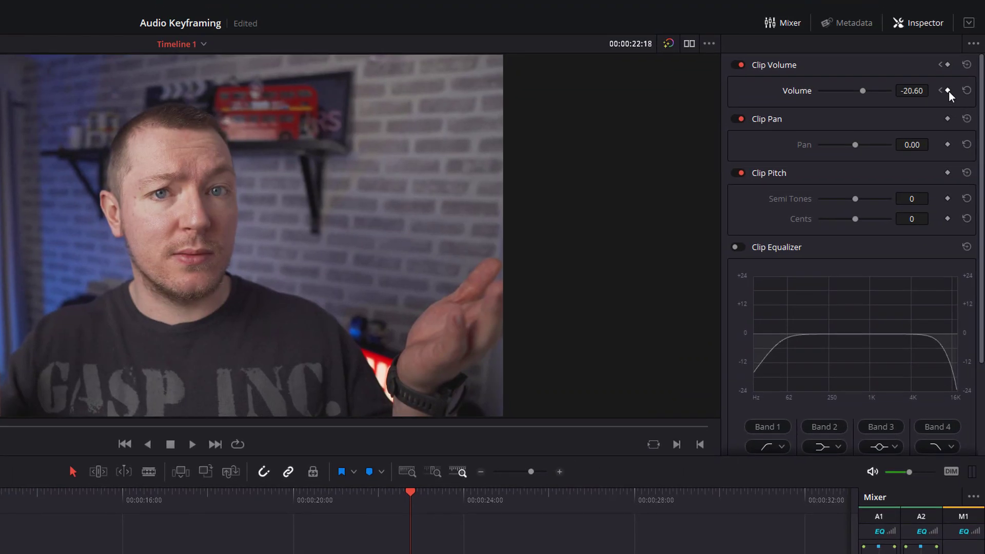
{"action": "left_click", "coordinate": [948, 91]}
{"action": "double_click", "coordinate": [913, 102]}
{"action": "type", "text": "0"}
{"action": "key", "text": "Return"}
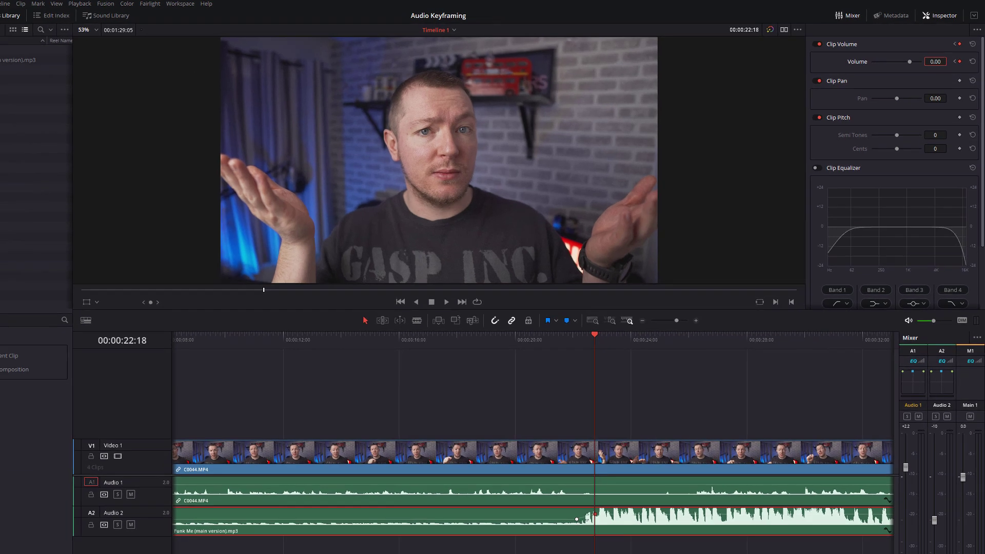
{"action": "left_click", "coordinate": [568, 340]}
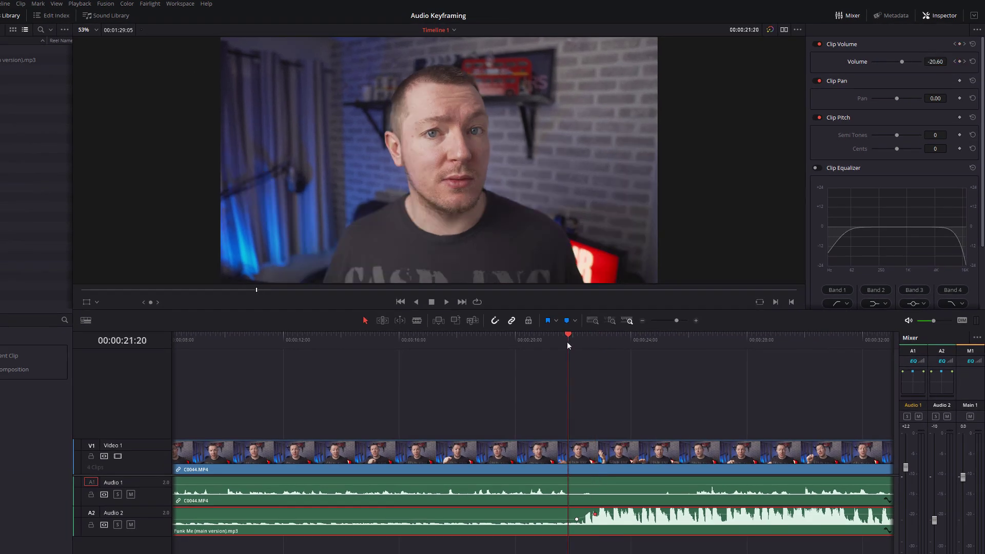
Play the mix briefly, then fit the whole edit in the timeline view with Shift+Z
{"action": "key", "text": "space"}
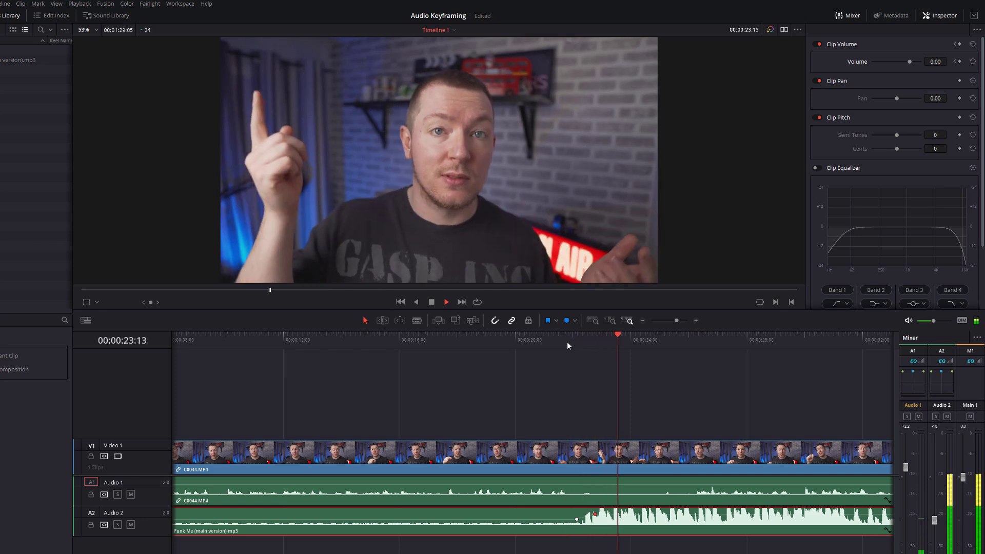
{"action": "key", "text": "space"}
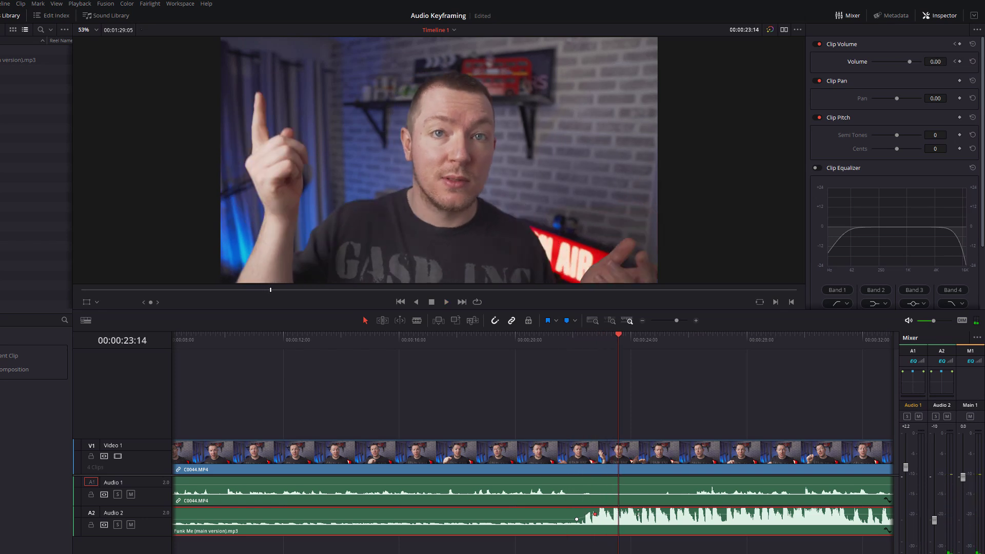
{"action": "key", "text": "shift+z"}
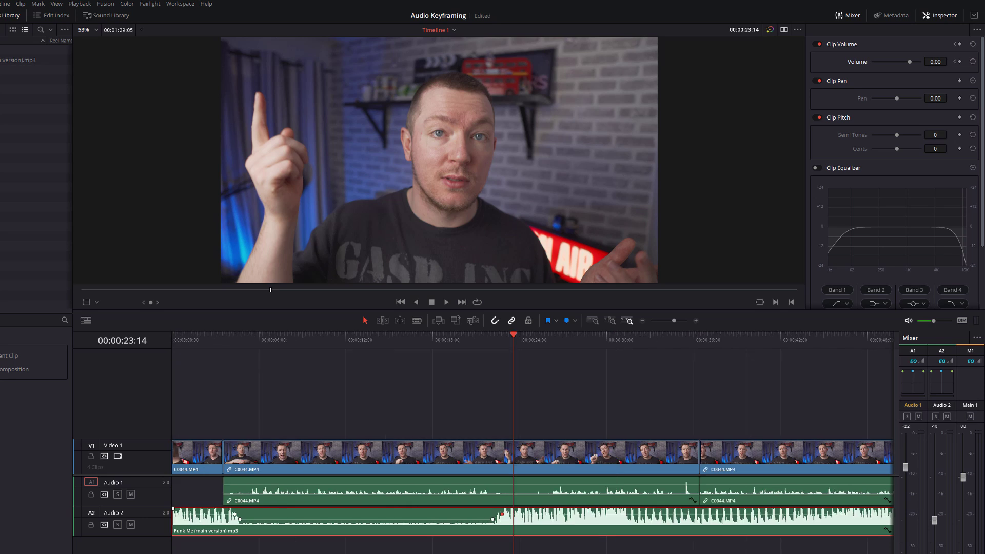
Zoom the timeline in around 34 seconds and park the playhead on the clap at 00:00:35:08
{"action": "scroll", "coordinate": [482, 359], "scroll_direction": "right", "scroll_amount": 5}
{"action": "left_click", "coordinate": [481, 337]}
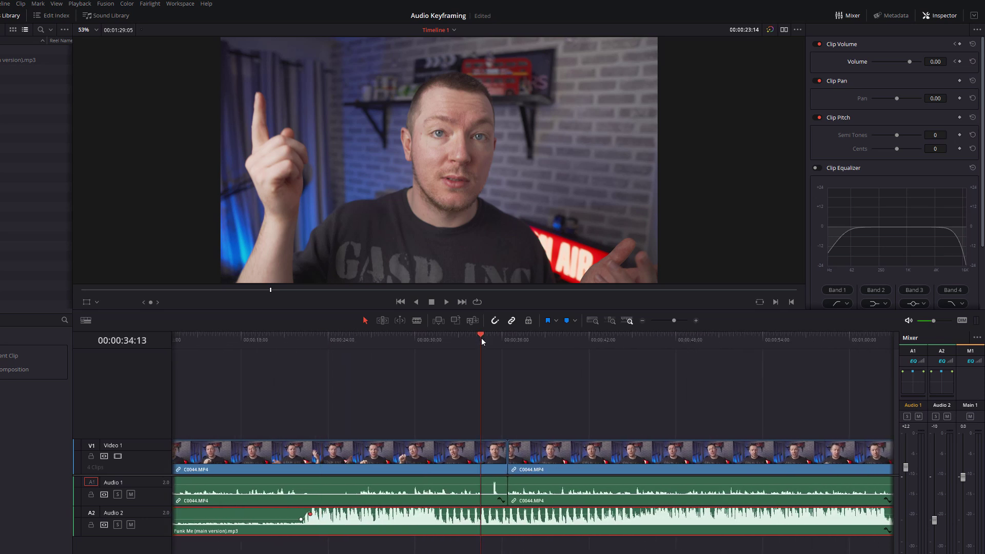
{"action": "left_click", "coordinate": [695, 320]}
{"action": "left_click", "coordinate": [696, 320]}
{"action": "left_click", "coordinate": [564, 339]}
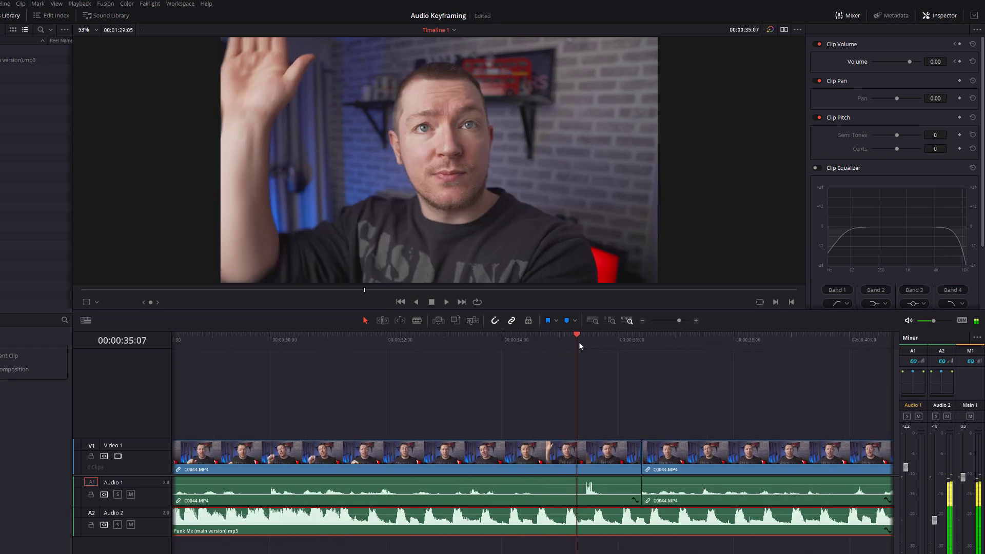
{"action": "left_click", "coordinate": [579, 343]}
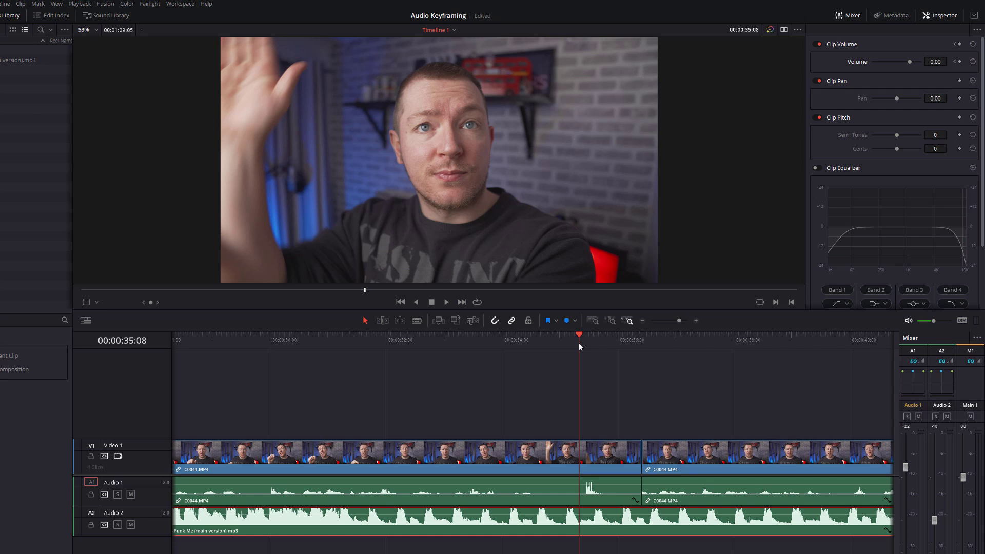
{"action": "left_click", "coordinate": [696, 321]}
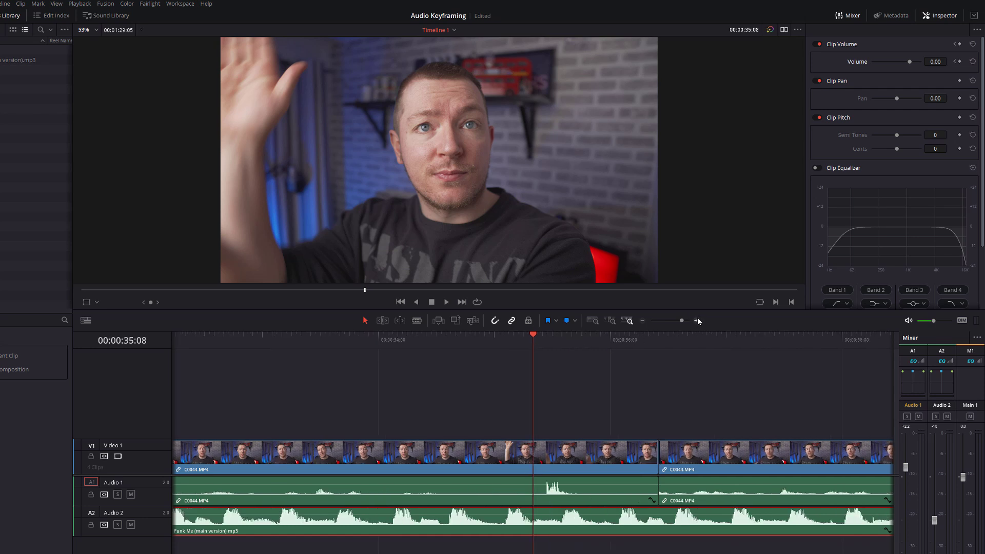
On the first C0044.MP4 clip, add volume keyframes at 35:09 and 35:12, then move to 35:15
{"action": "left_click", "coordinate": [557, 498]}
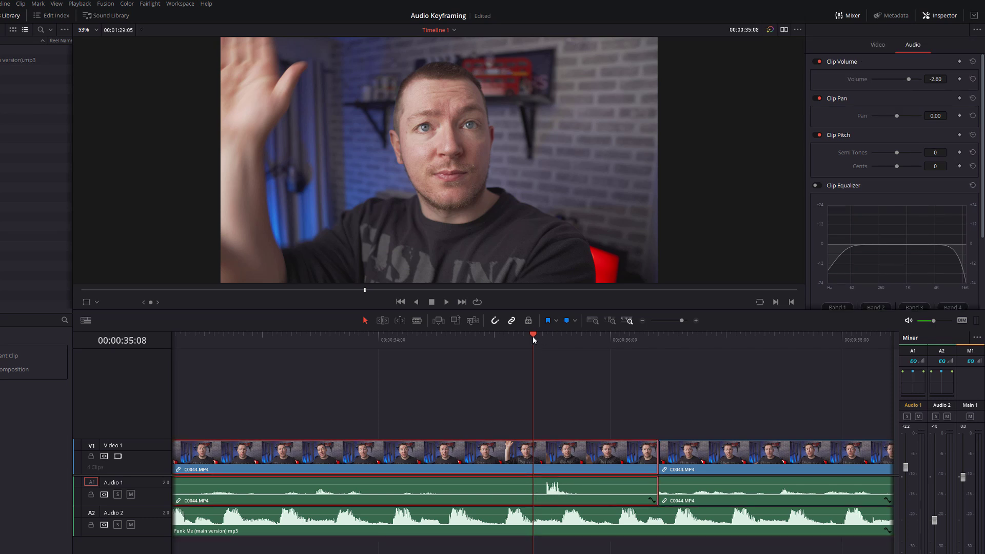
{"action": "left_click_drag", "start_coordinate": [533, 336], "coordinate": [538, 336]}
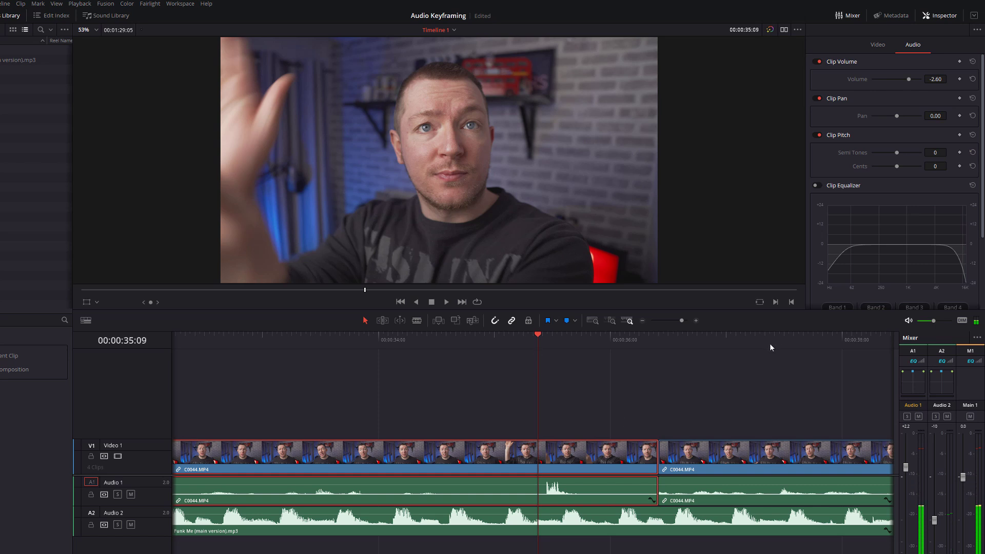
{"action": "left_click", "coordinate": [959, 78]}
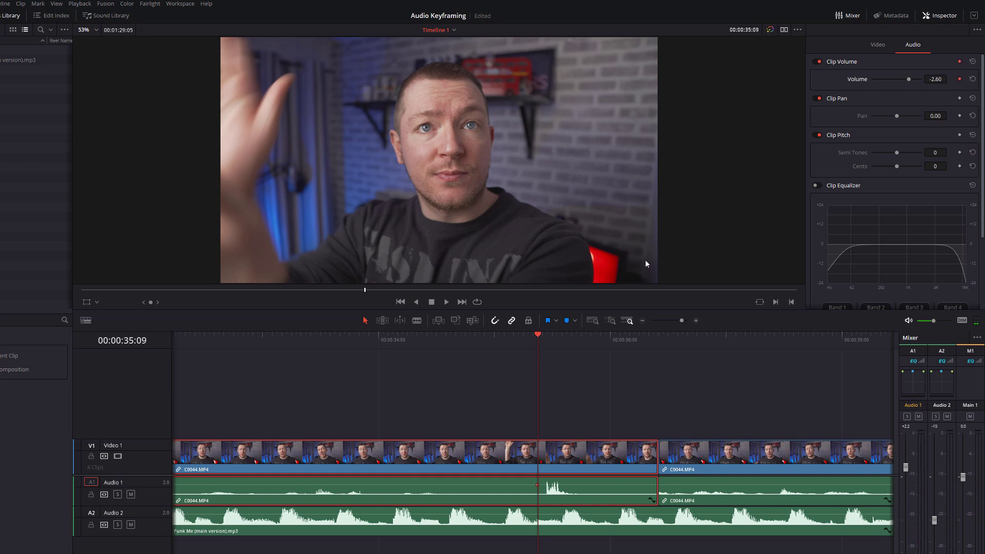
{"action": "left_click_drag", "start_coordinate": [540, 337], "coordinate": [550, 338]}
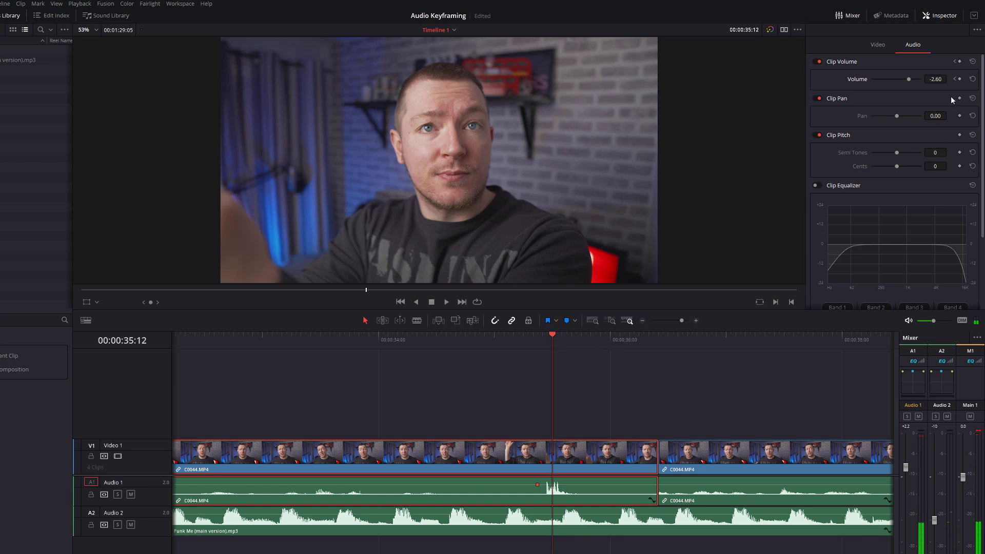
{"action": "left_click", "coordinate": [959, 79]}
{"action": "left_click_drag", "start_coordinate": [558, 335], "coordinate": [566, 336]}
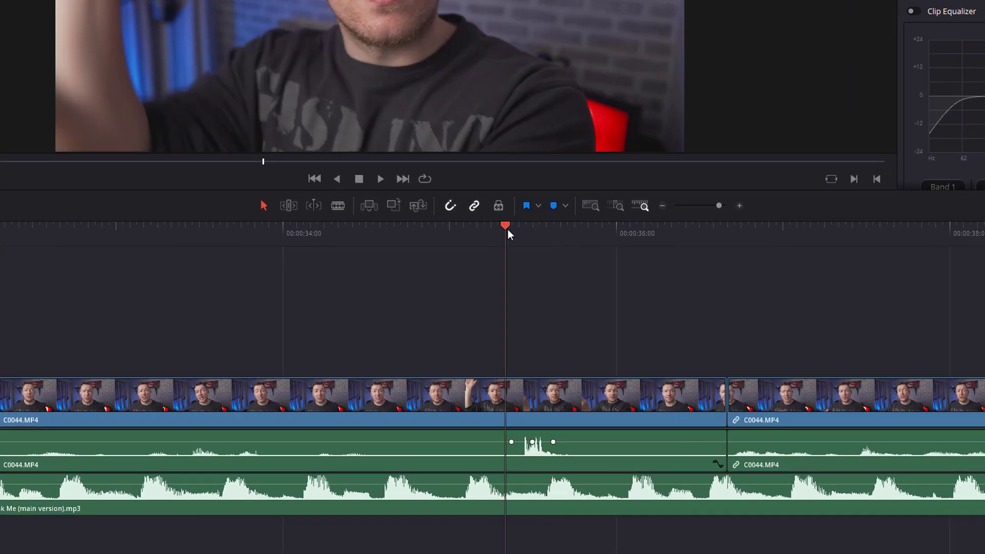
Scrub across the clap and step through the volume keyframes, ending on the 35:12 one
{"action": "left_click_drag", "start_coordinate": [507, 229], "coordinate": [511, 230]}
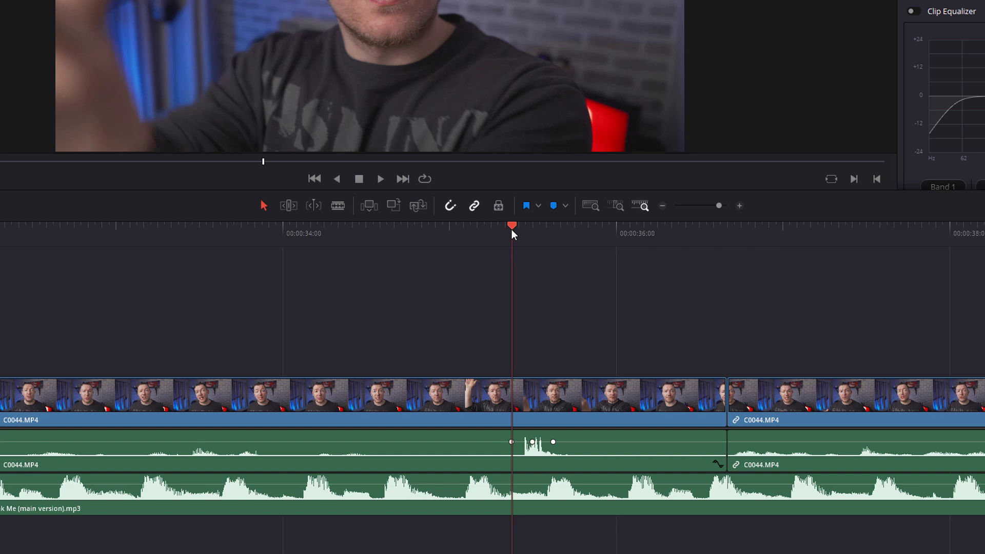
{"action": "left_click_drag", "start_coordinate": [512, 229], "coordinate": [530, 230]}
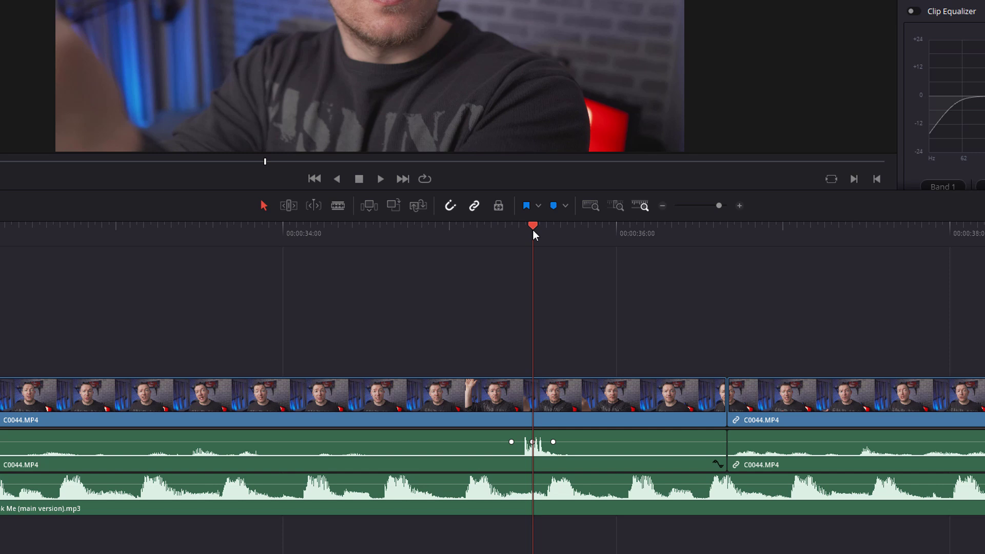
{"action": "left_click_drag", "start_coordinate": [533, 230], "coordinate": [552, 232]}
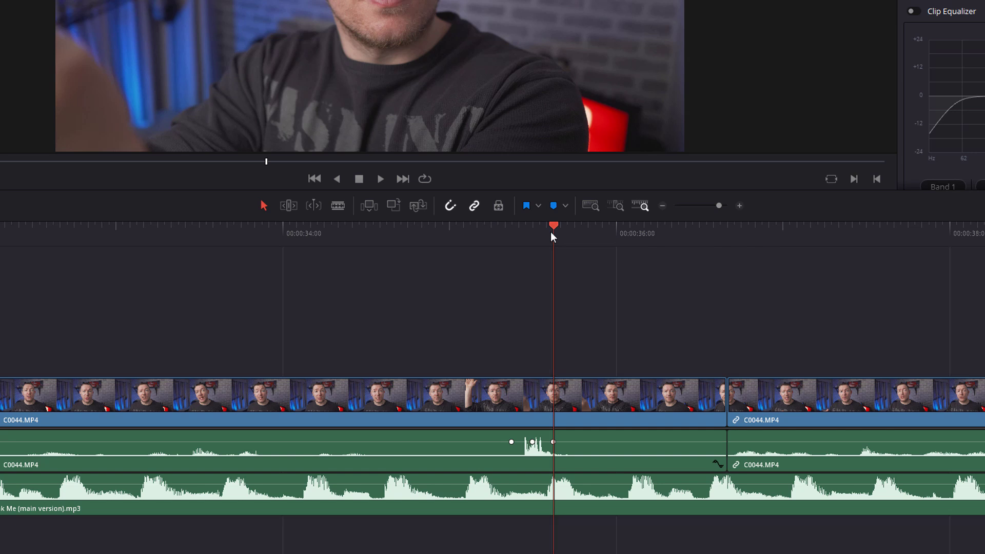
{"action": "left_click_drag", "start_coordinate": [549, 232], "coordinate": [512, 236]}
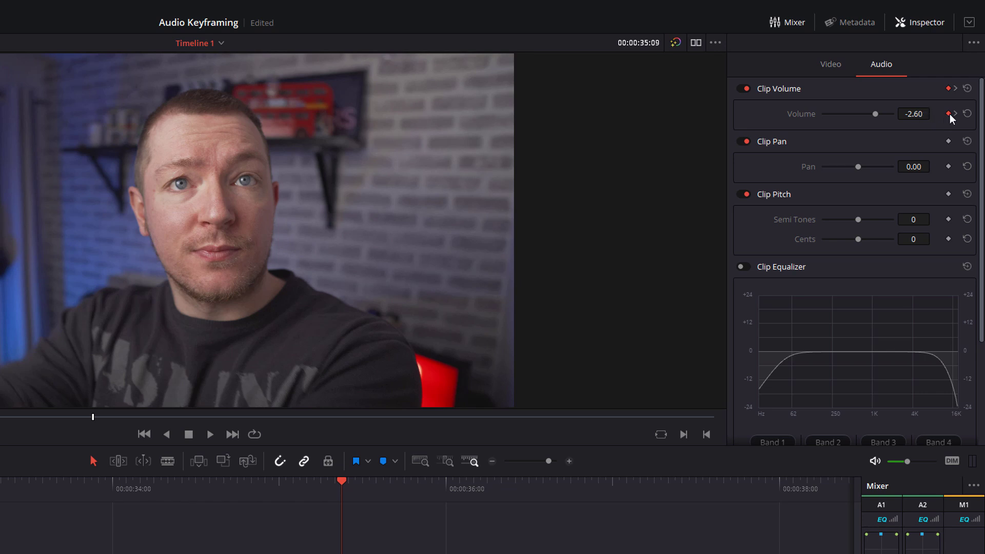
{"action": "left_click", "coordinate": [956, 114]}
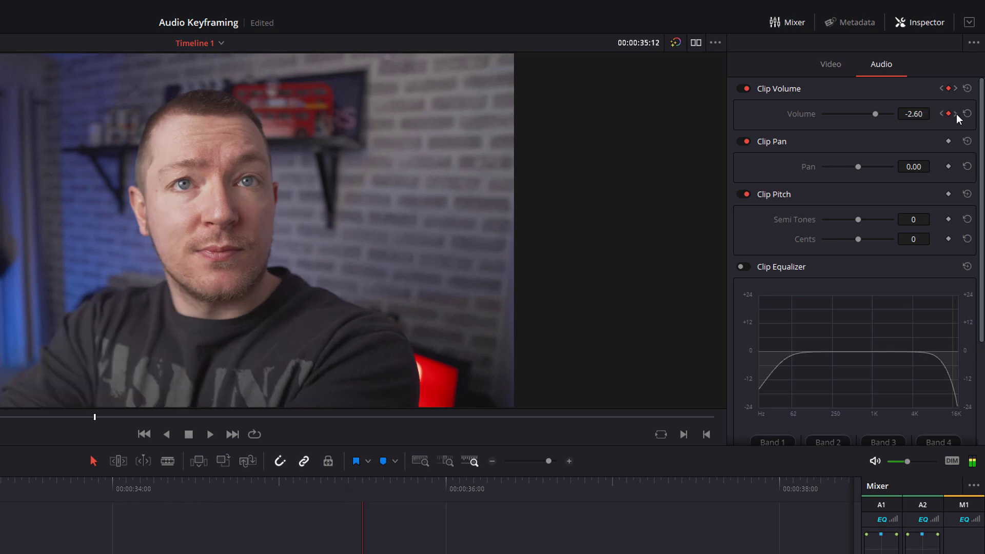
{"action": "left_click", "coordinate": [956, 114]}
{"action": "left_click", "coordinate": [942, 113]}
Drop the dialogue volume to -19.74 at the 35:12 keyframe and play through the clap to check
{"action": "left_click_drag", "start_coordinate": [878, 115], "coordinate": [863, 113]}
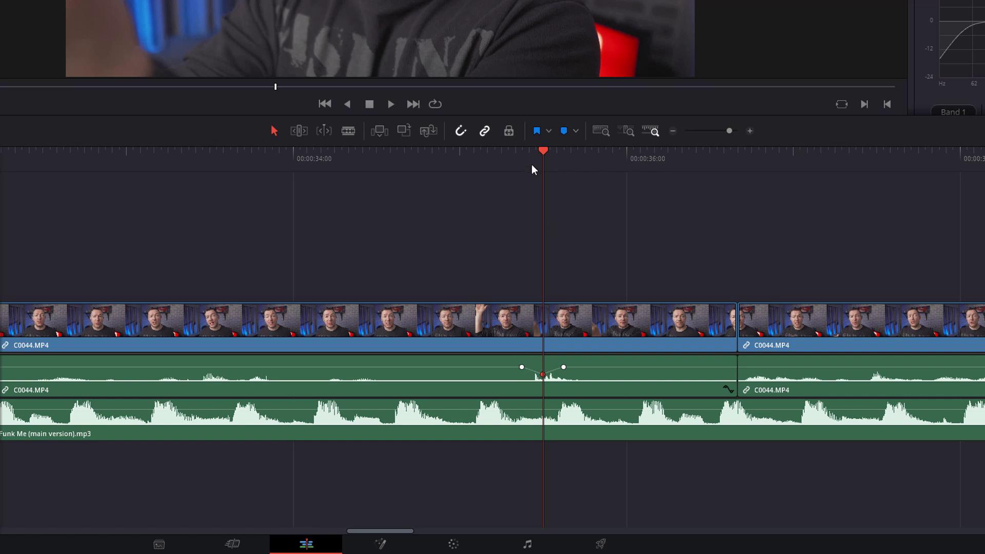
{"action": "left_click_drag", "start_coordinate": [532, 167], "coordinate": [510, 170]}
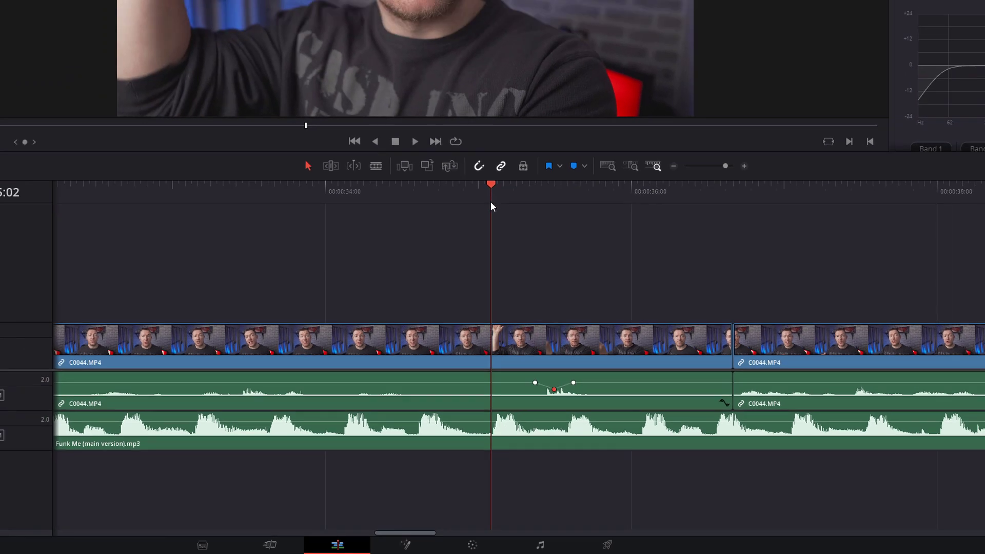
{"action": "key", "text": "space"}
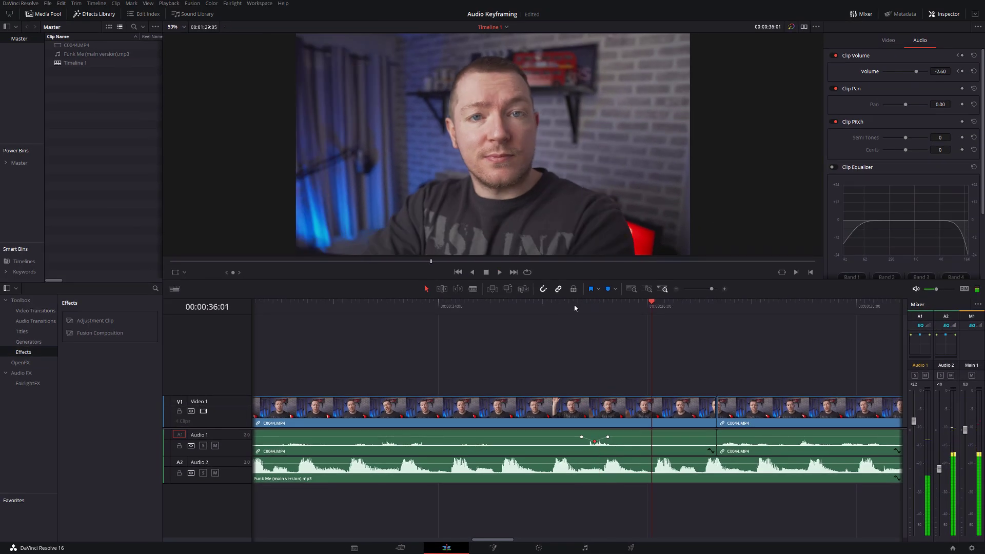
{"action": "left_click", "coordinate": [557, 298]}
{"action": "key", "text": "space"}
{"action": "key", "text": "space"}
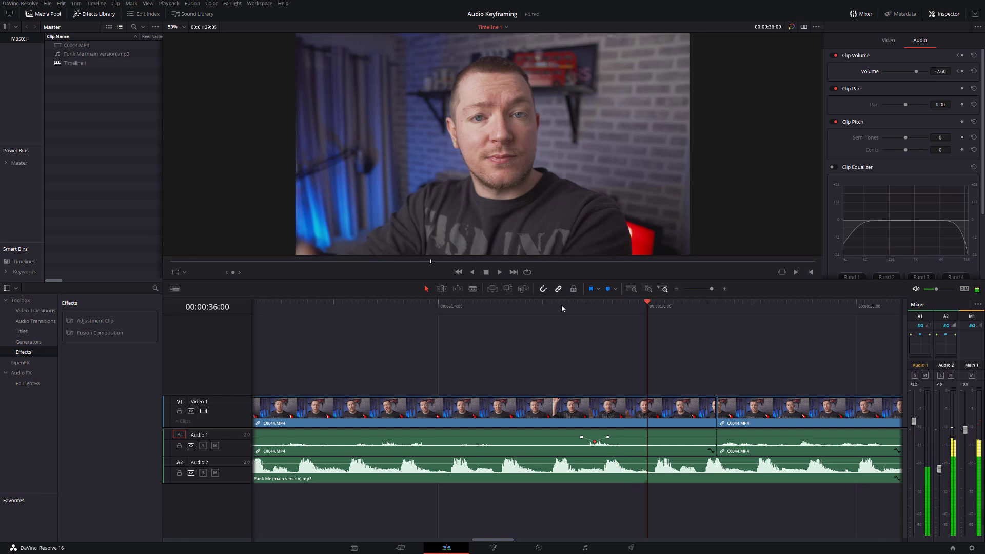